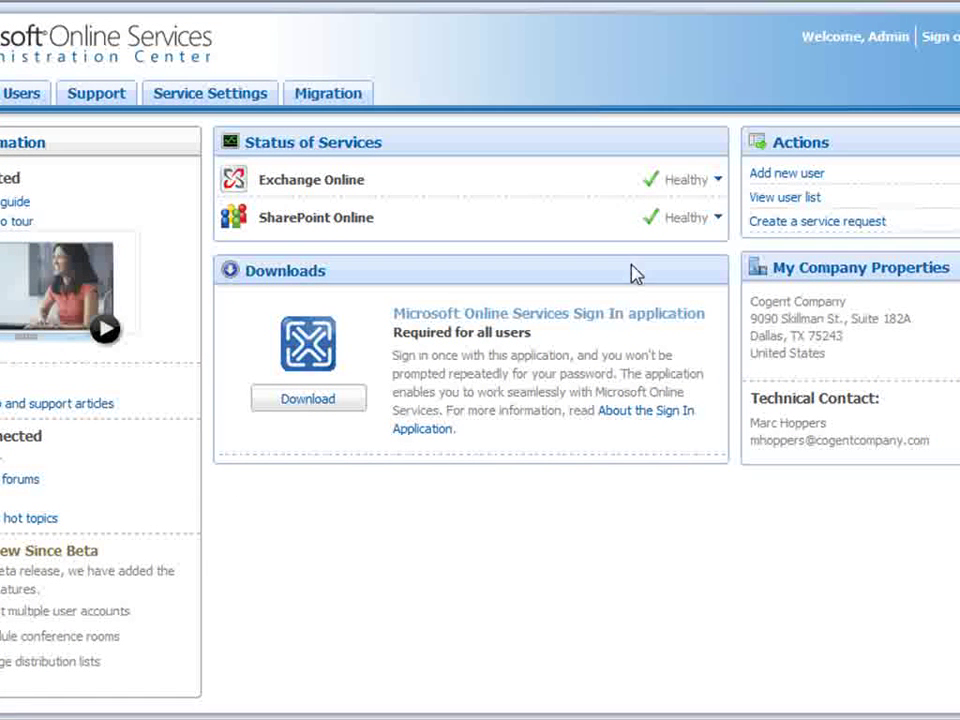
Step: Expand SharePoint Online's Healthy status to show that all features are available
left_click(717, 219)
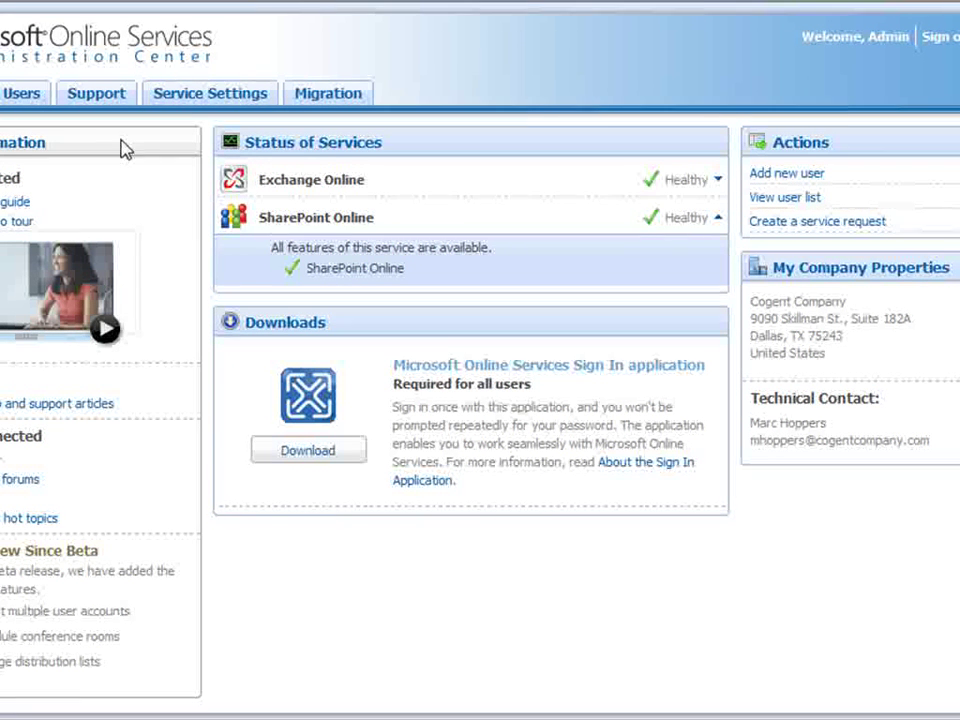
Step: Go to Service Settings > SharePoint Online to list site collections and their storage
left_click(245, 103)
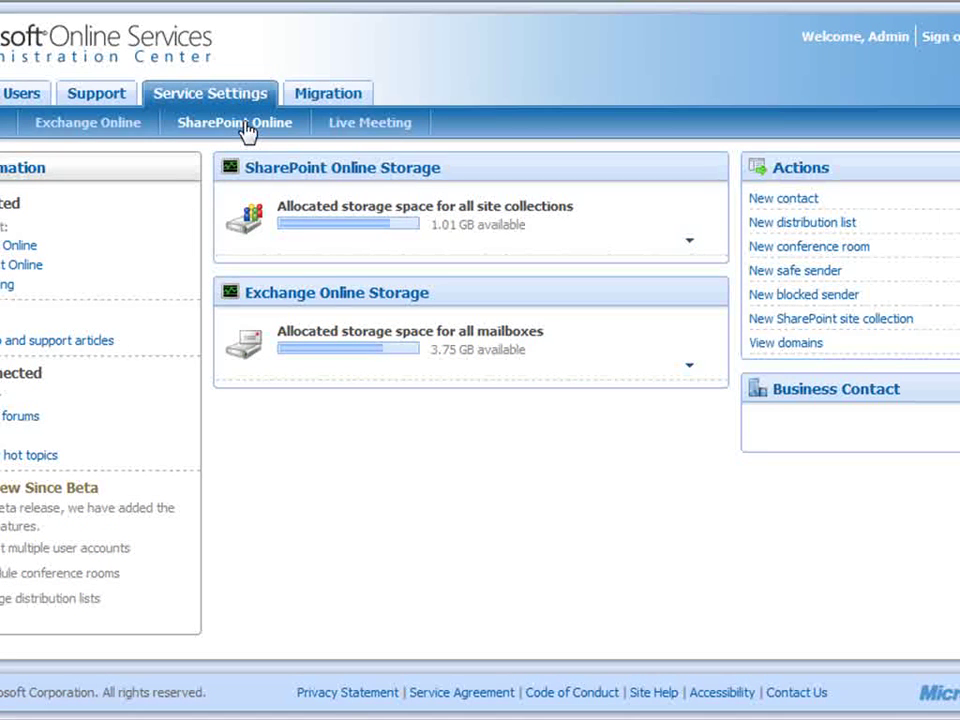
left_click(247, 133)
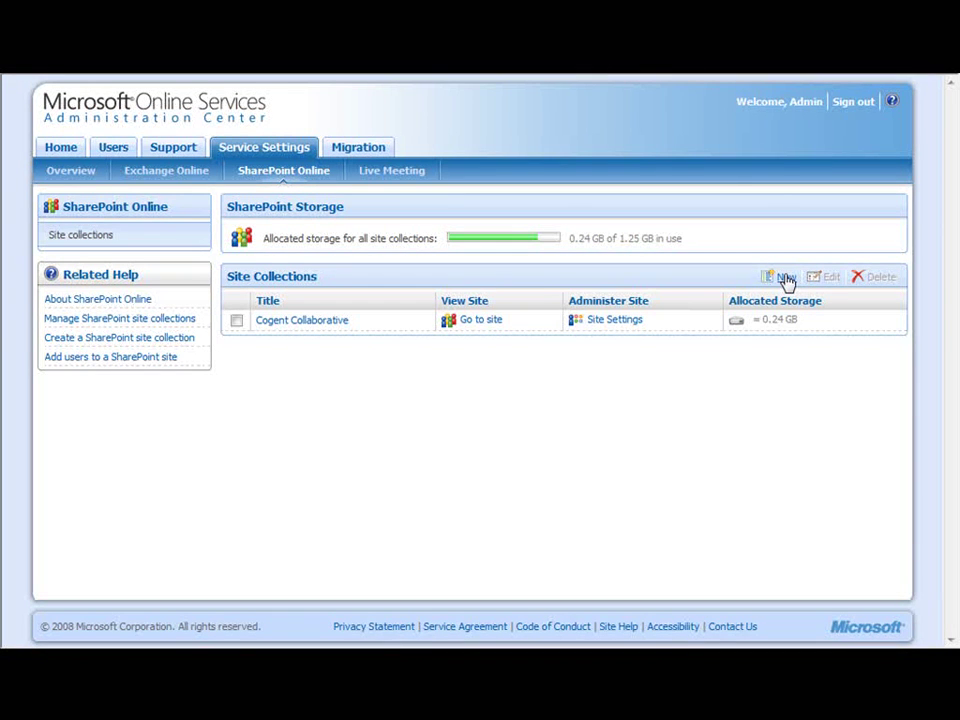
Step: Start a site collection titled 'New Site Collection', described 'This is a new, test site collection.'
left_click(786, 278)
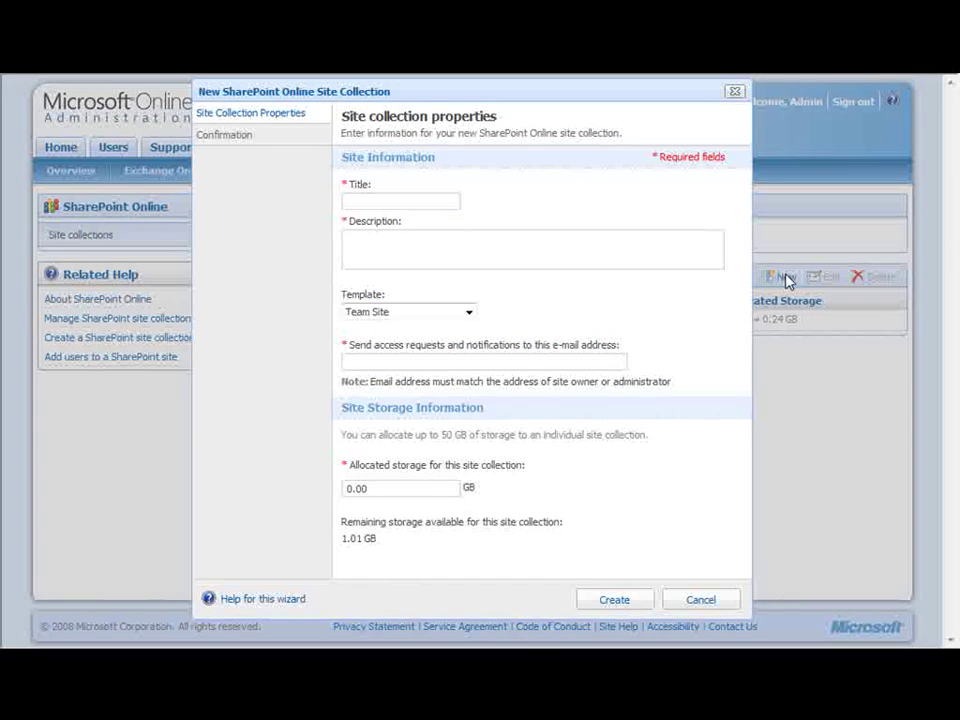
type("New S")
type("tu")
key("BackSpace")
key("BackSpace")
type("ite Col")
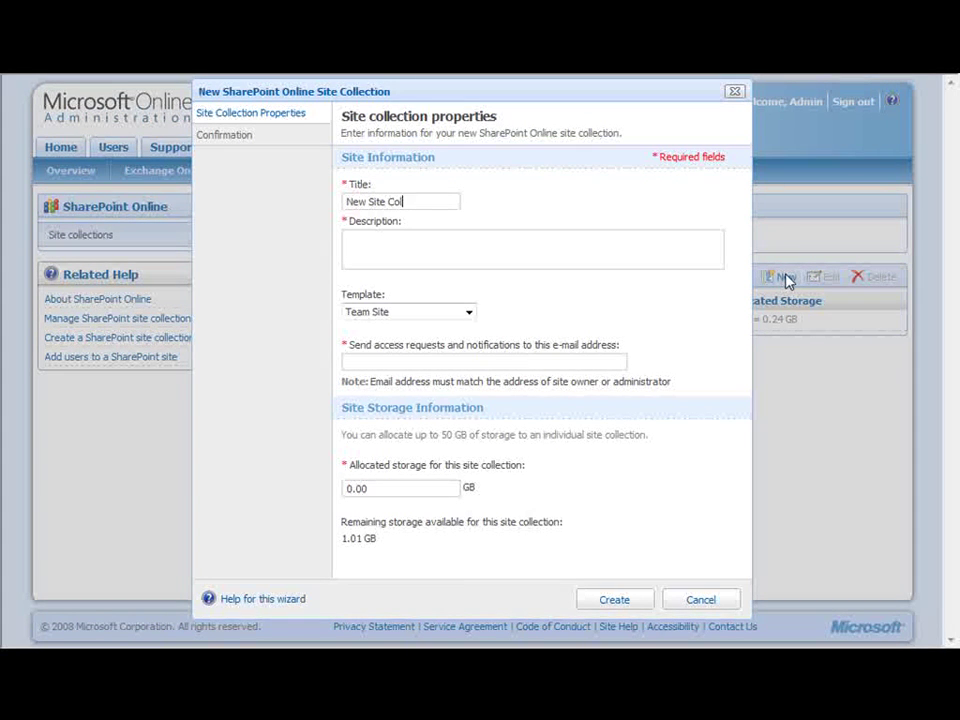
type("lection")
key("Tab")
type("TBH")
key("BackSpace")
key("BackSpace")
type("his is a new, ")
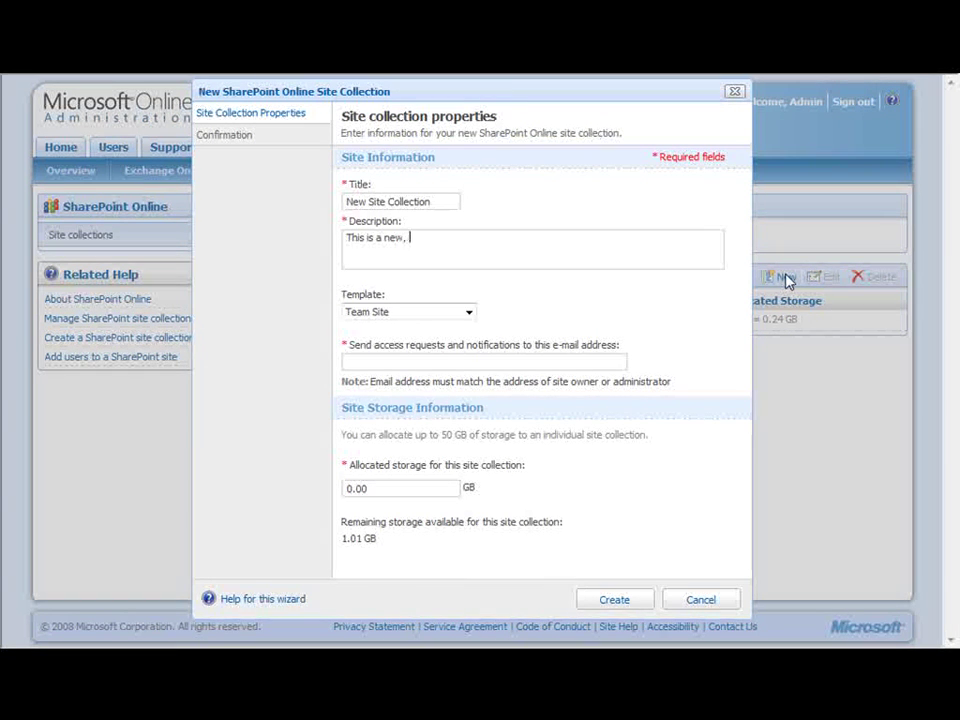
type("test site collection.")
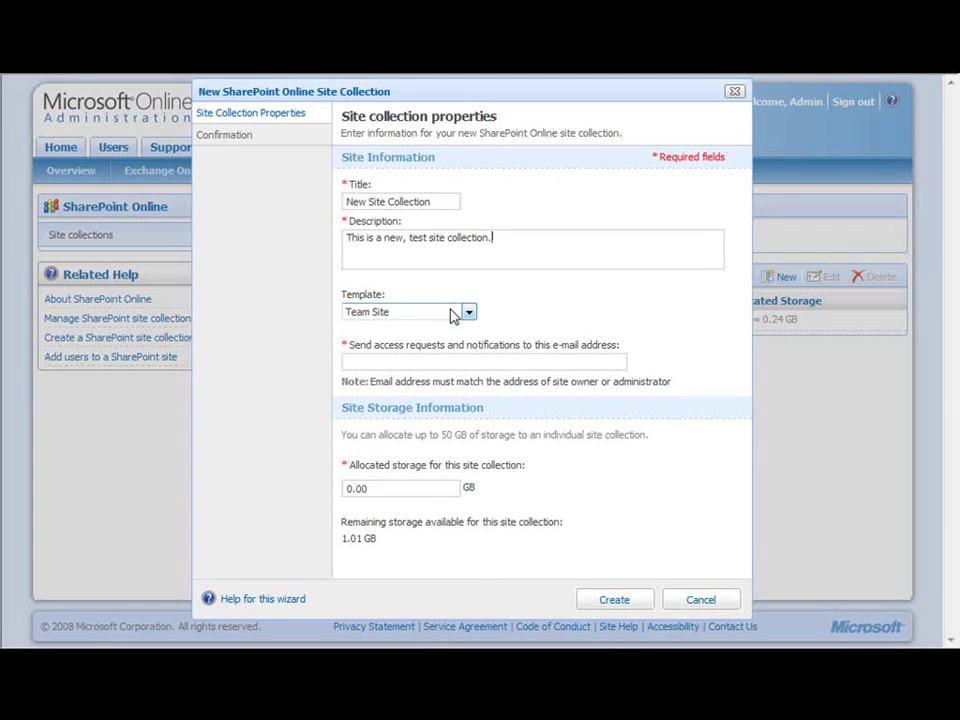
Step: Keep the Team Site template, enter the notification e-mail address, and allocate 1 GB storage
left_click(453, 314)
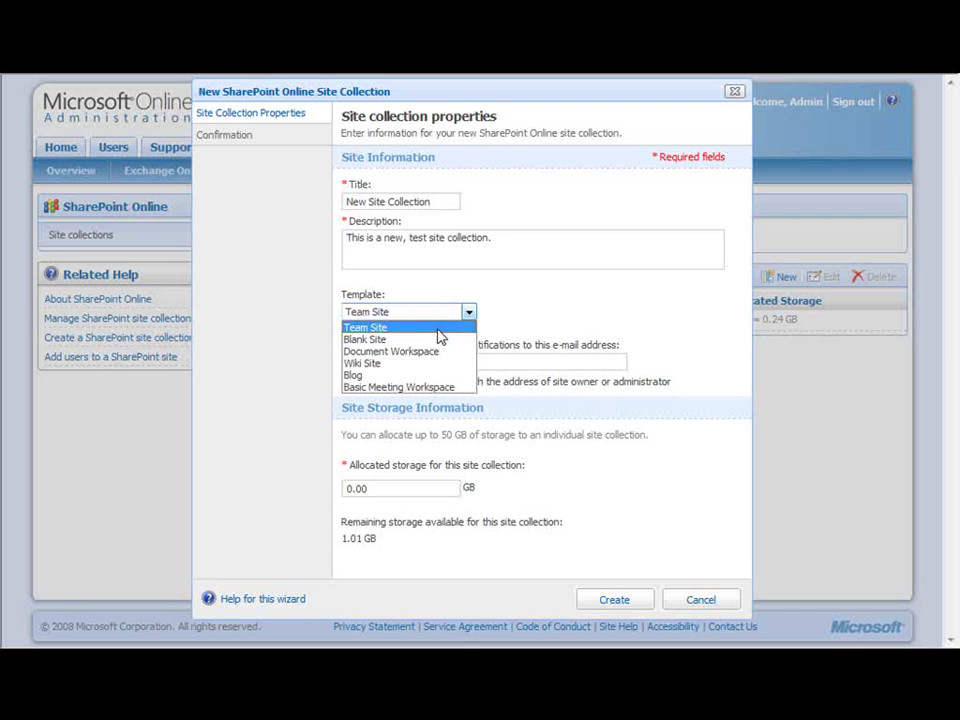
left_click(440, 329)
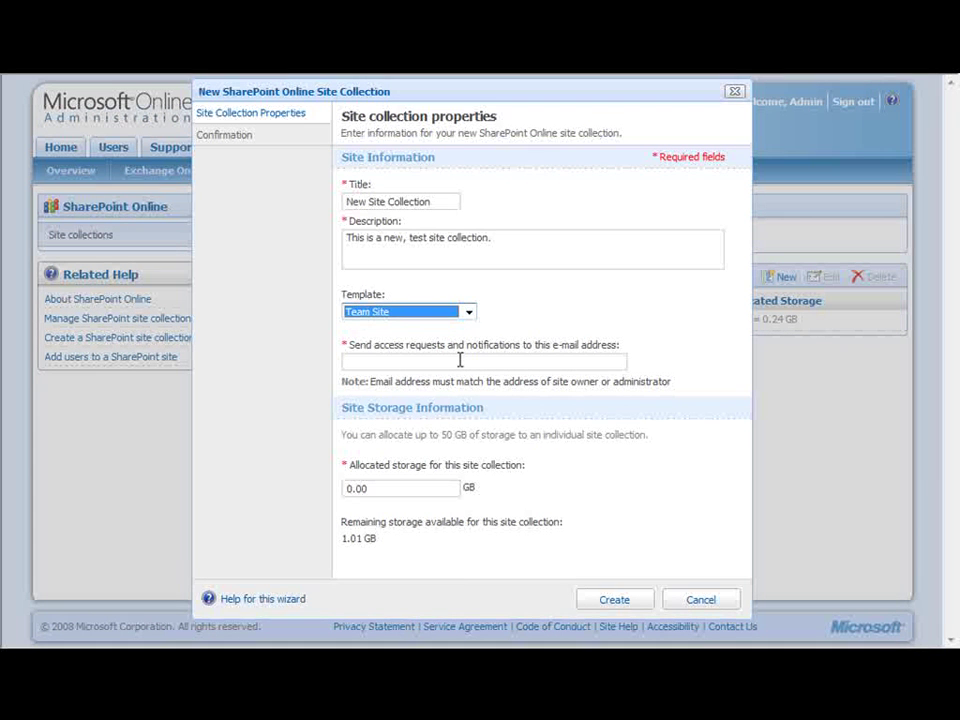
left_click(460, 360)
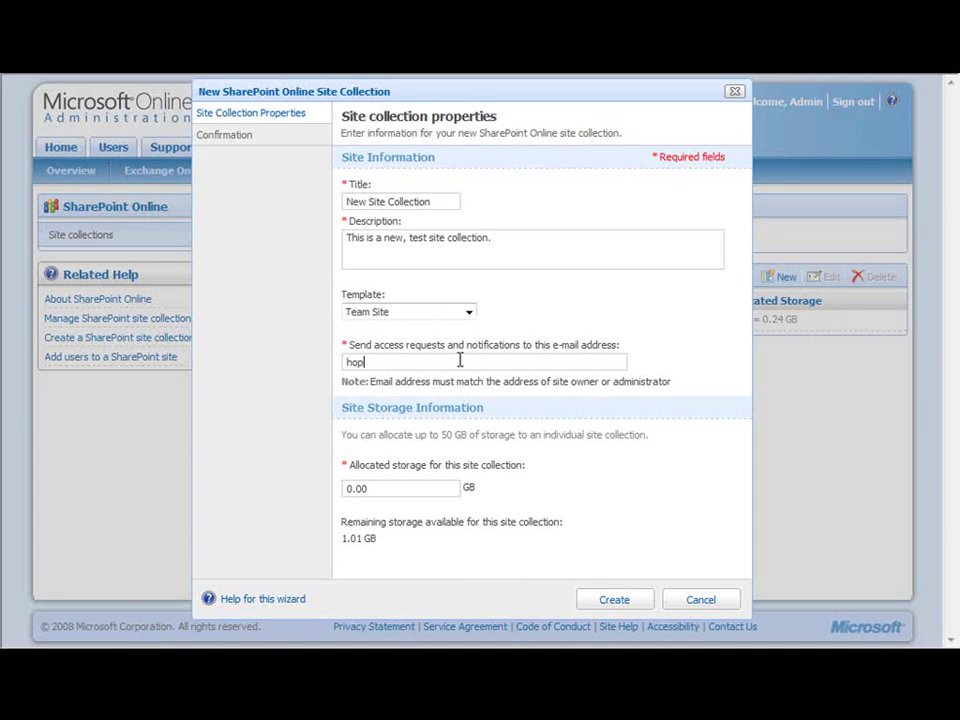
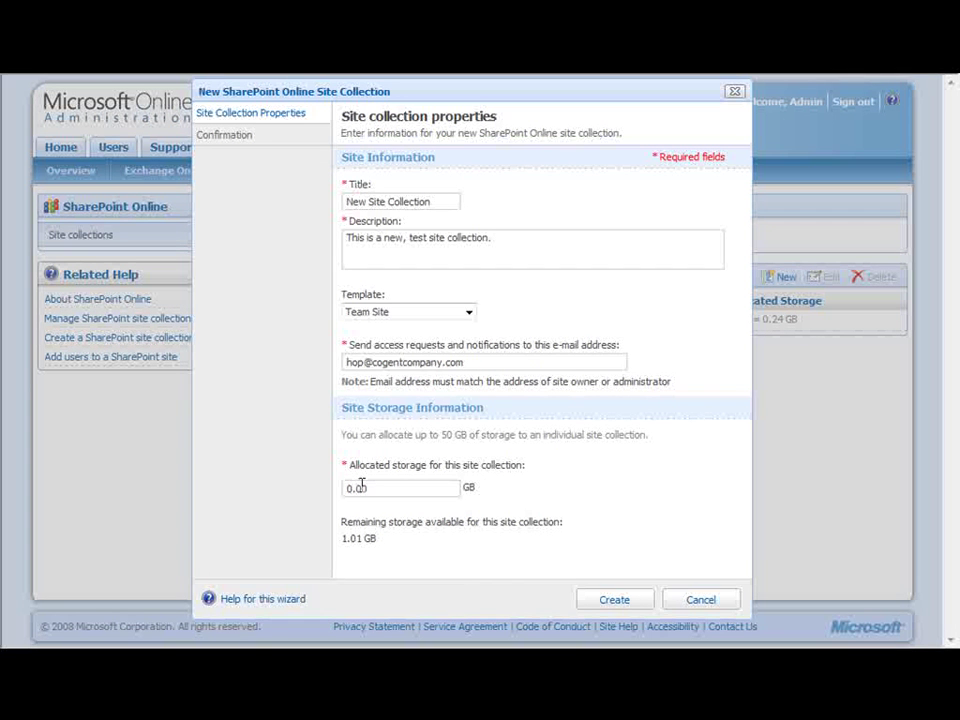
left_click_drag(361, 486, 279, 484)
type("1")
Step: Create the Team Site collection with 1.00 GB and finish once the confirmation appears
left_click(616, 601)
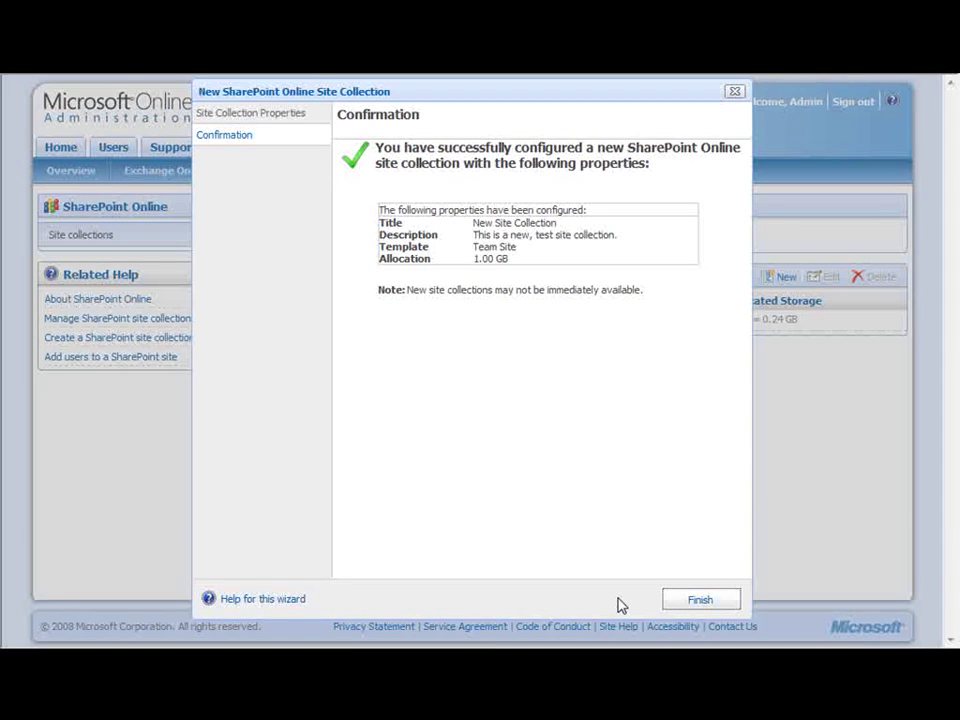
left_click(680, 601)
Step: Finish the wizard, then open New Site Collection's properties and save them unchanged
left_click(690, 602)
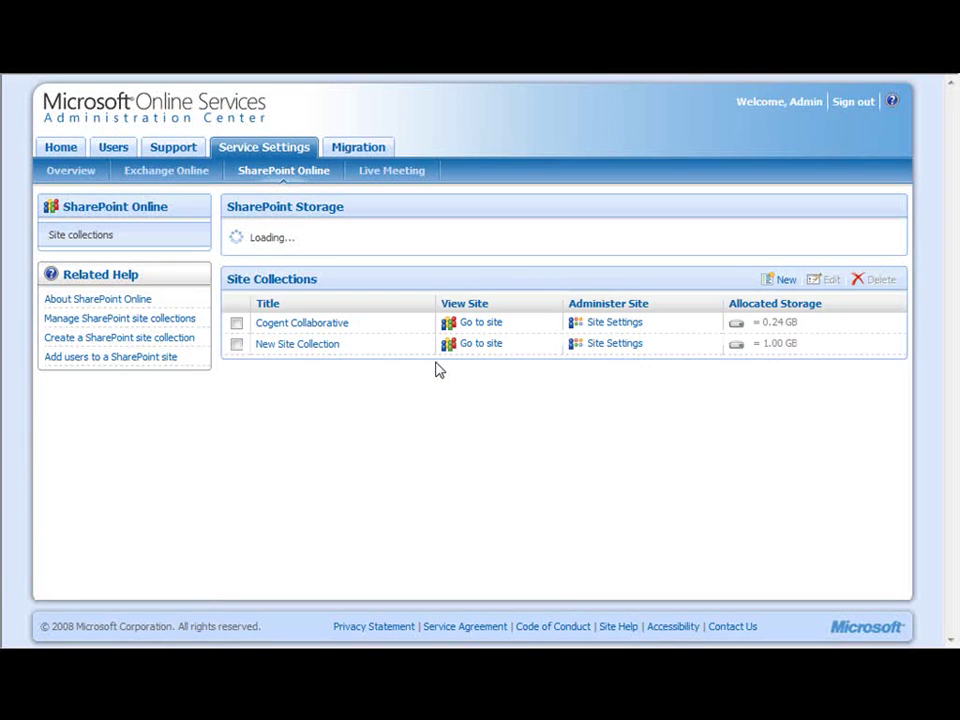
left_click(306, 343)
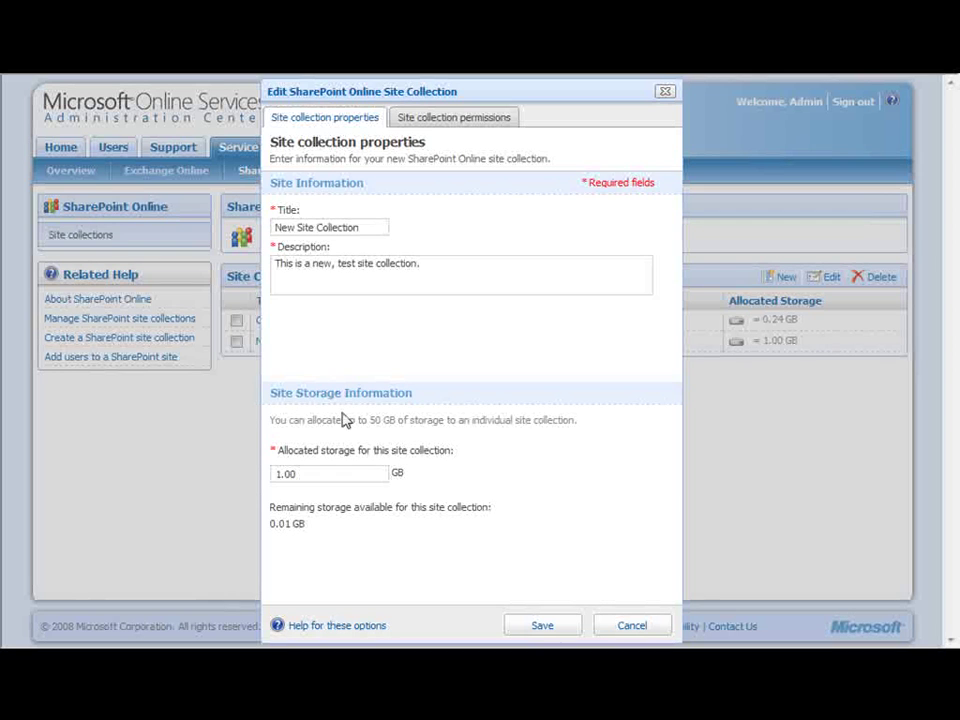
left_click(536, 630)
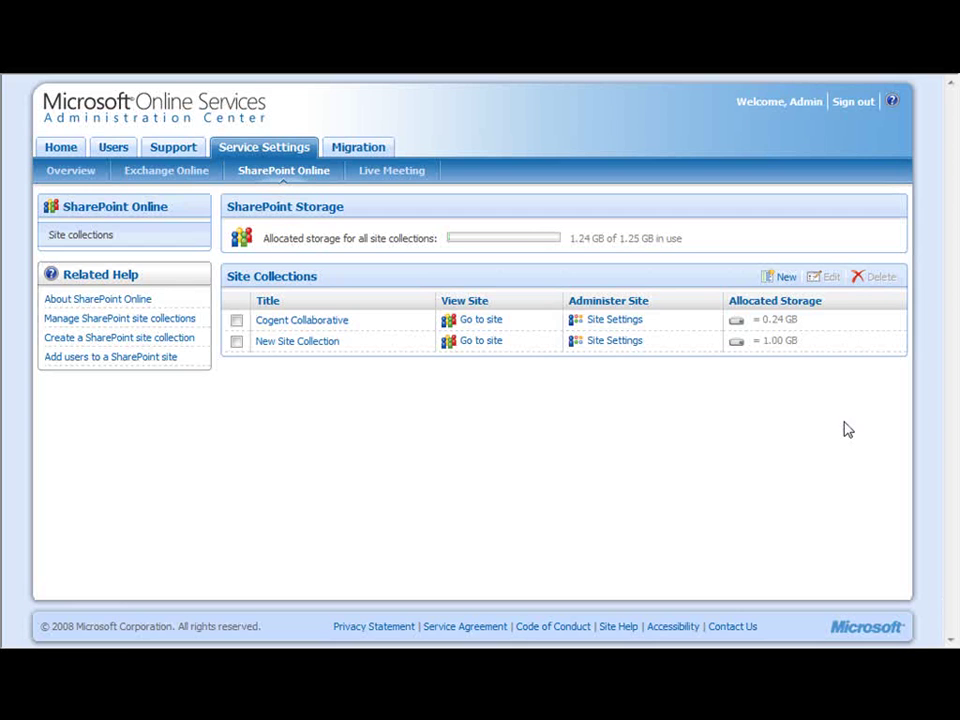
Step: Open New Site Collection's site using its Go to site link
left_click(482, 341)
Step: Select the New Site Collection row to edit its properties
left_click(237, 342)
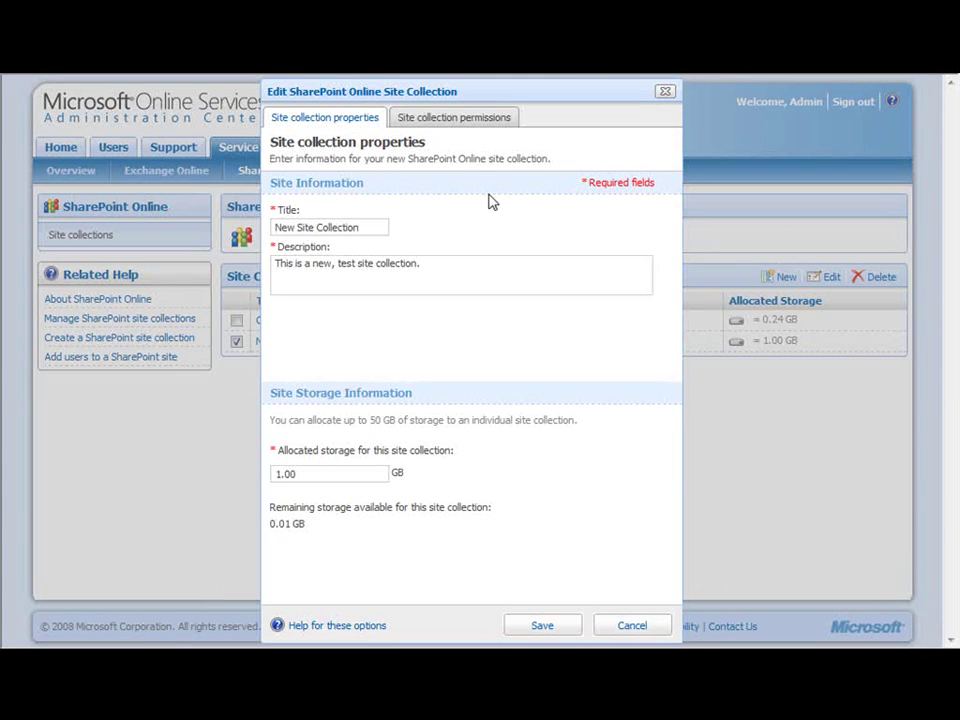
Step: Show Site collection permissions, listing the administrator account as site owner
left_click(482, 127)
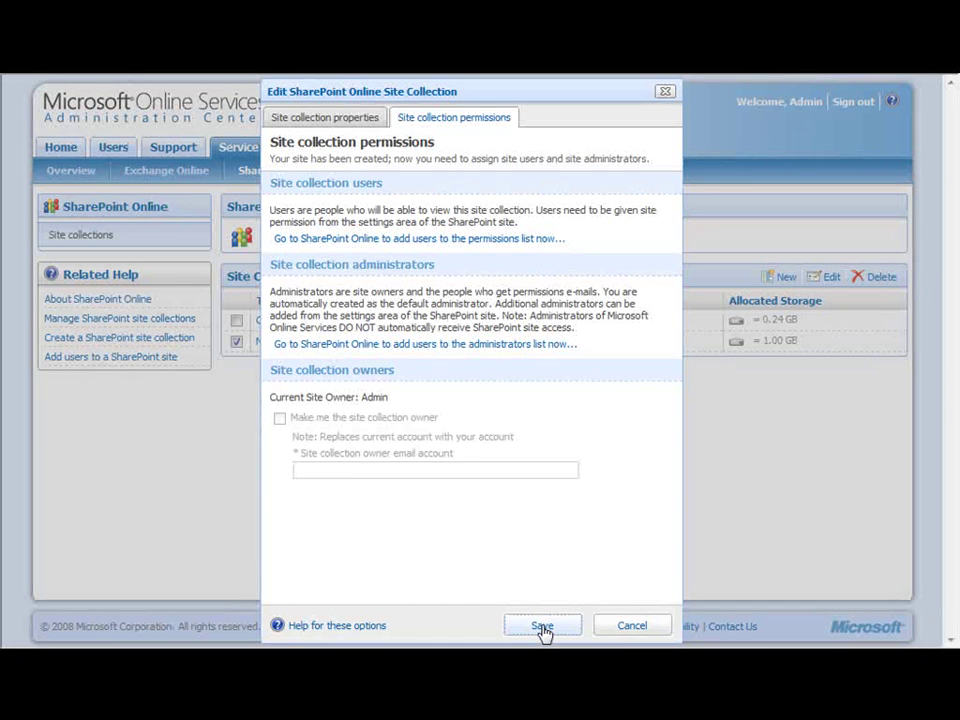
Step: Cancel the edit dialog without changes and select New Site Collection for deletion
left_click(628, 627)
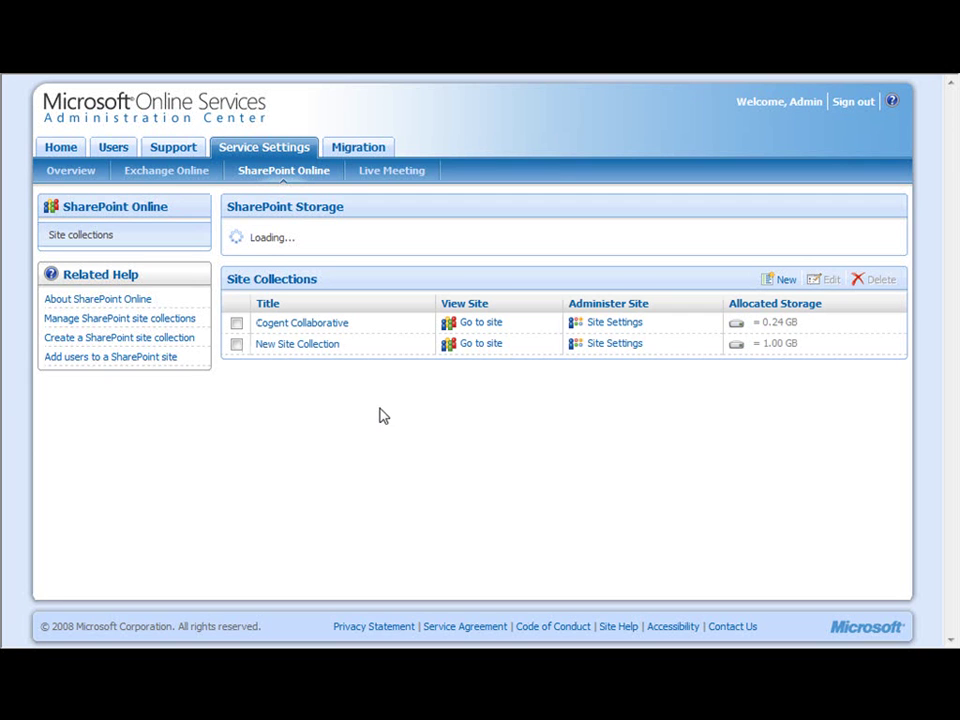
left_click(235, 345)
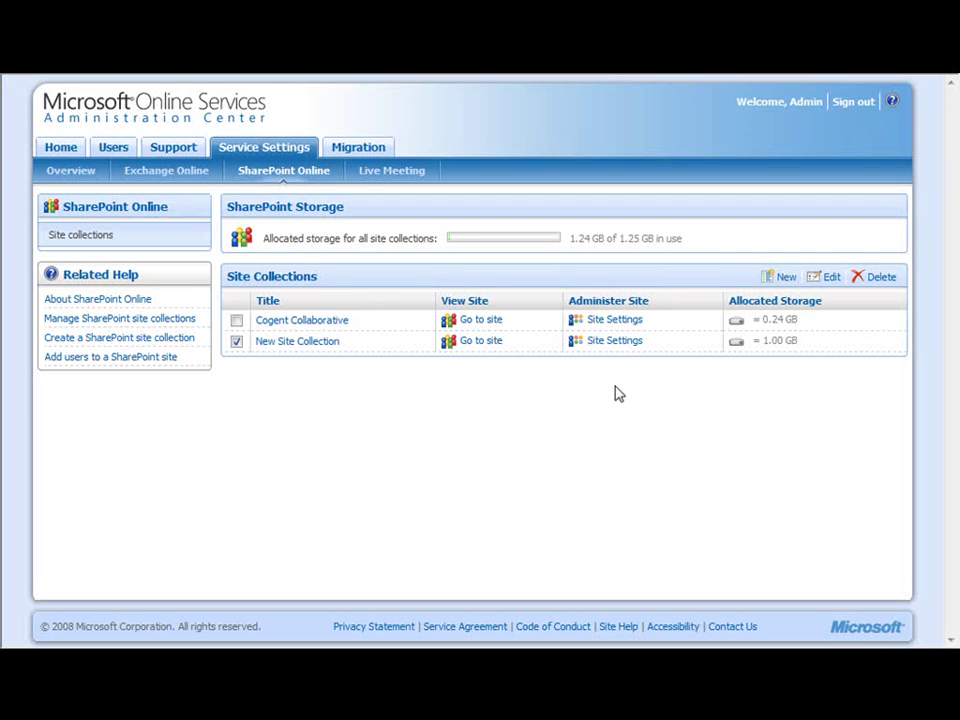
Step: Delete the New Site Collection and confirm Yes in the Confirm Deletion dialog
left_click(878, 284)
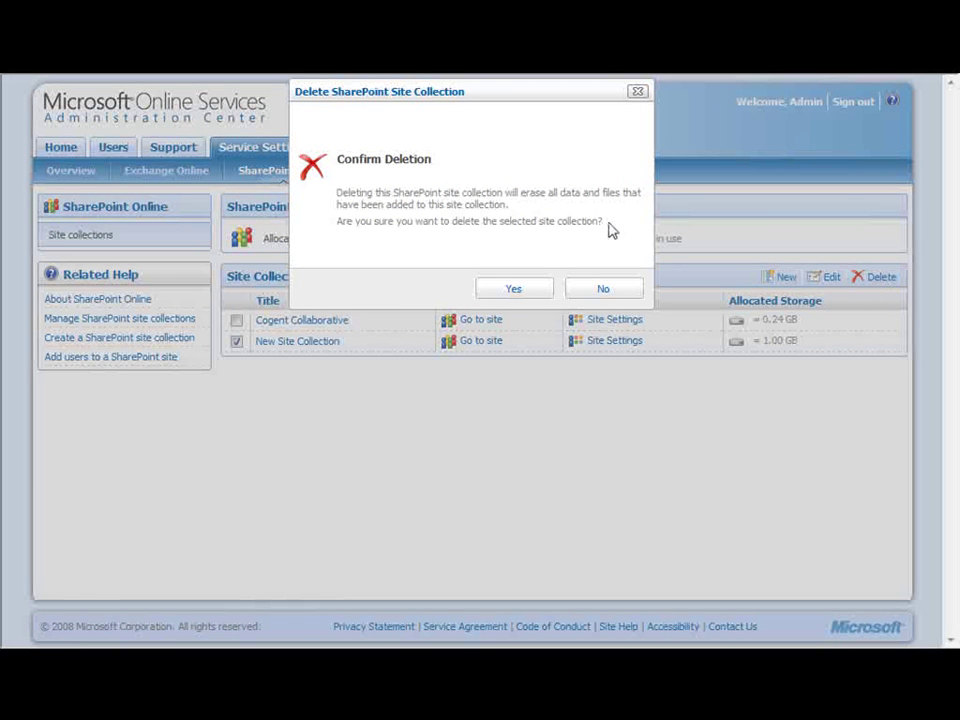
left_click(513, 289)
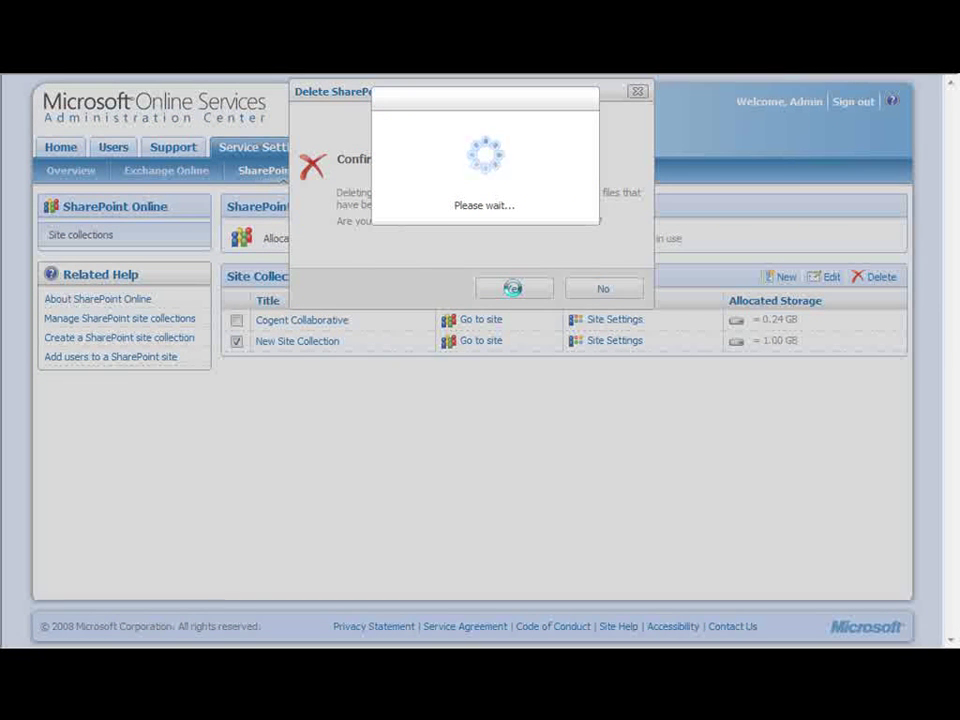